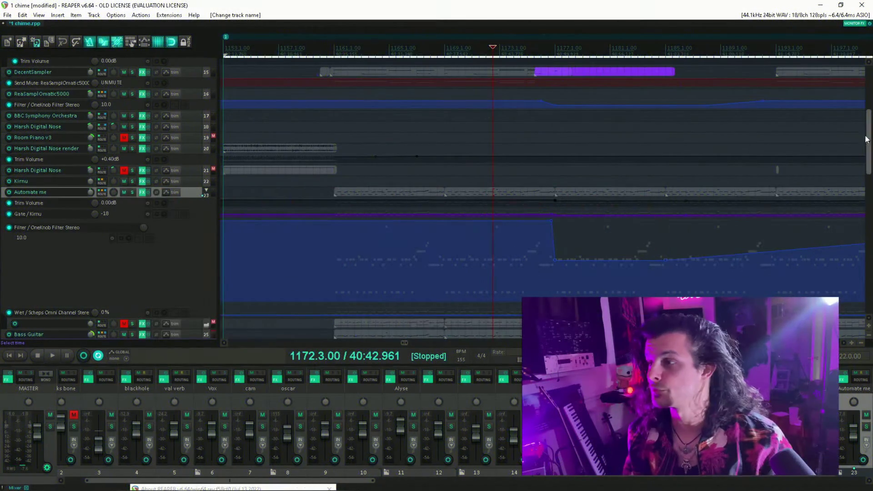
- Scroll to the Automate me track, solo it, and start project playback
left_click_drag(871, 139, 872, 160)
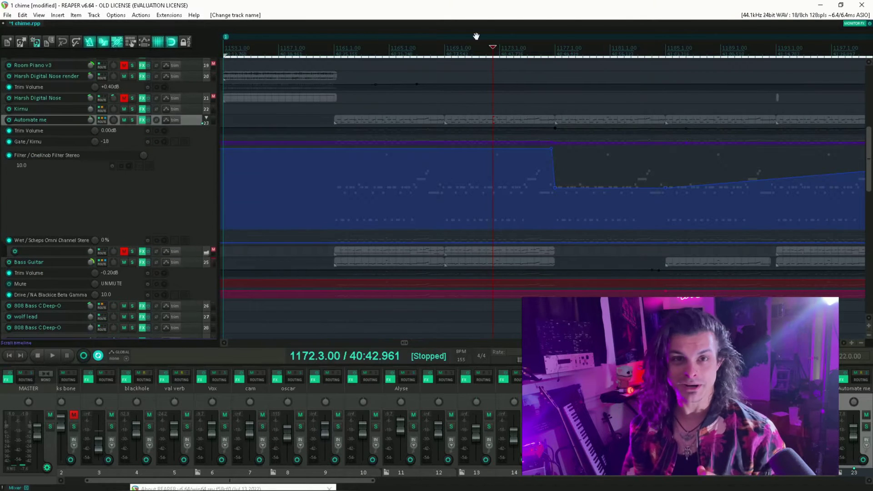
key("space")
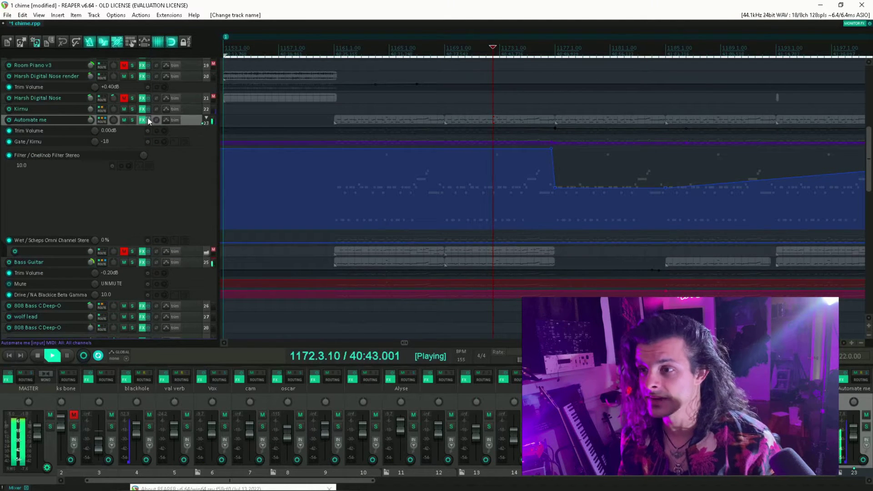
left_click(132, 119)
left_click(551, 110)
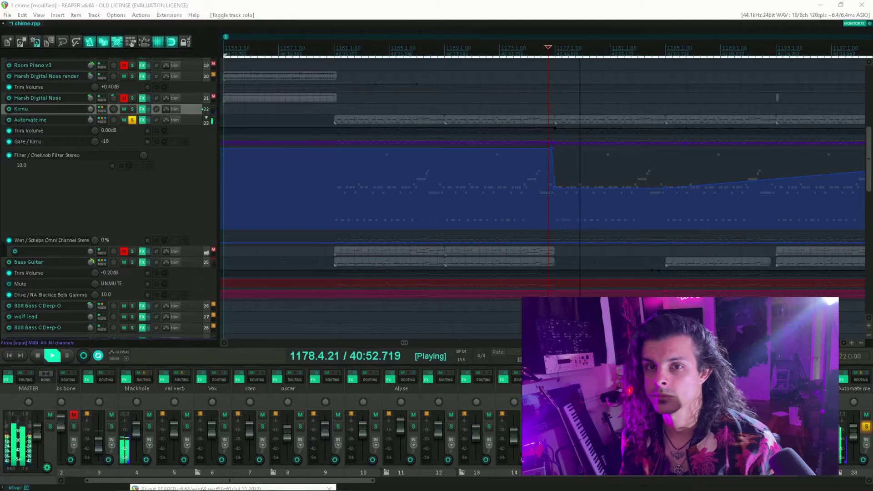
- Stop playback, turn the Carbon Electra Cutoff knob down, and show the Automate me envelope list
left_click(142, 120)
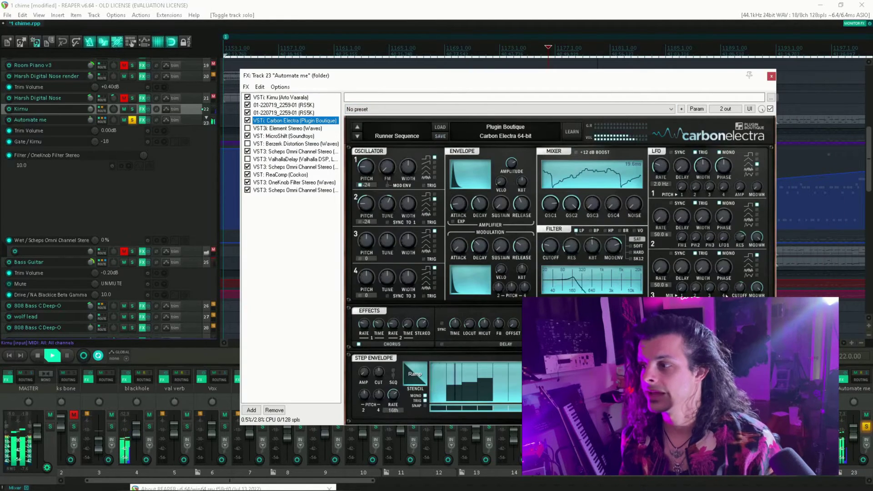
key("space")
mouse_move(551, 246)
left_mouse_down()
mouse_move(556, 257)
mouse_move(565, 249)
left_mouse_up()
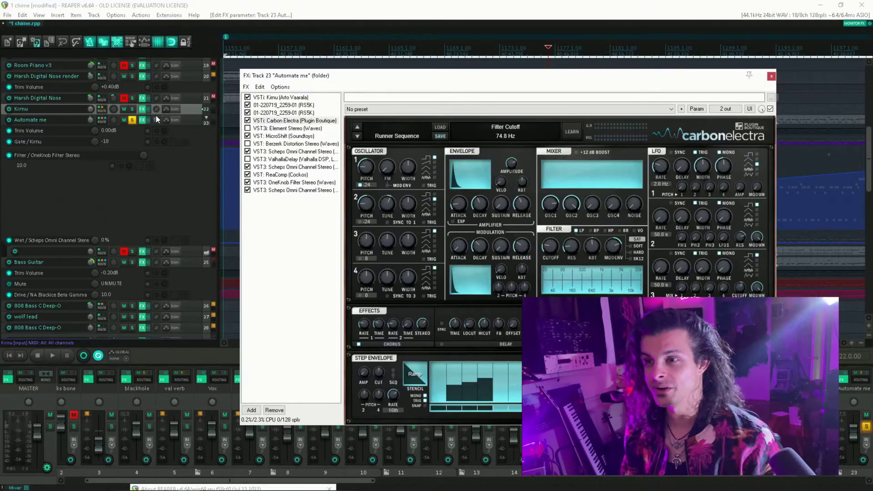
left_click(166, 120)
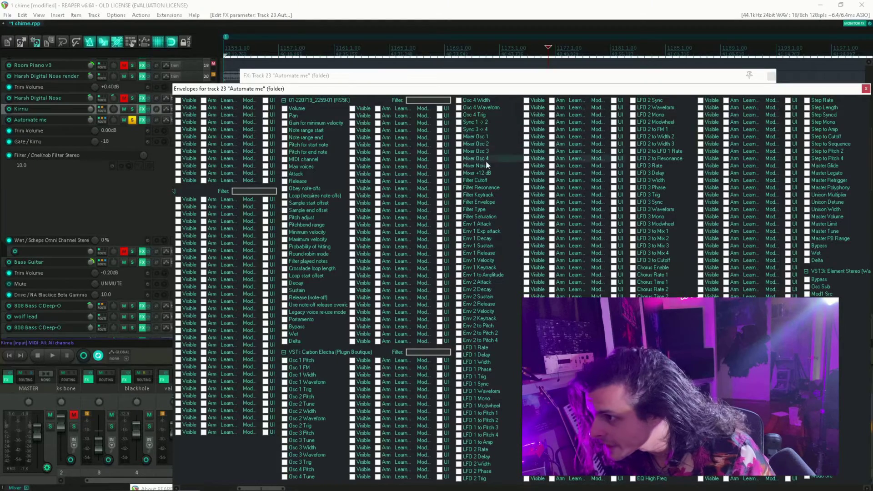
left_click(529, 181)
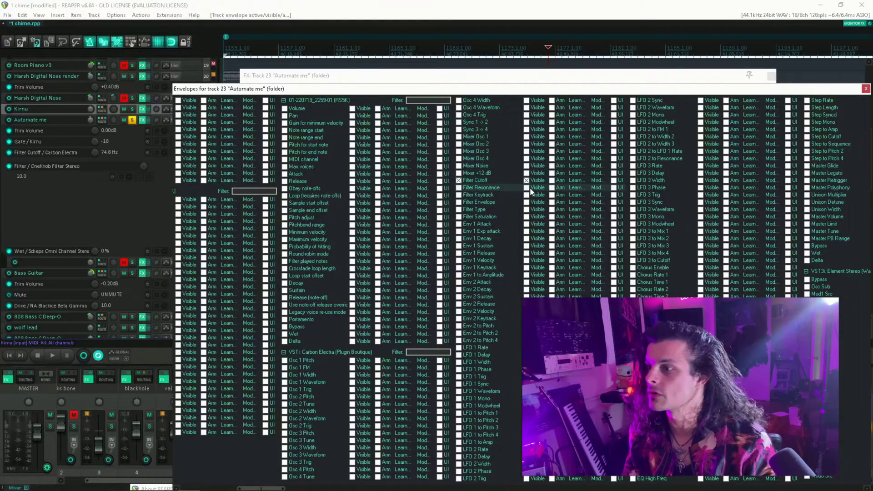
left_click_drag(564, 89, 463, 145)
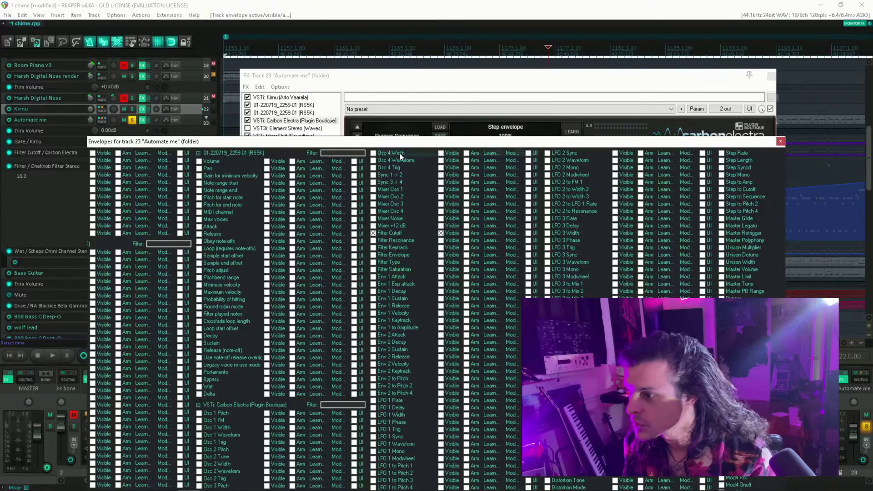
left_click_drag(402, 144, 410, 71)
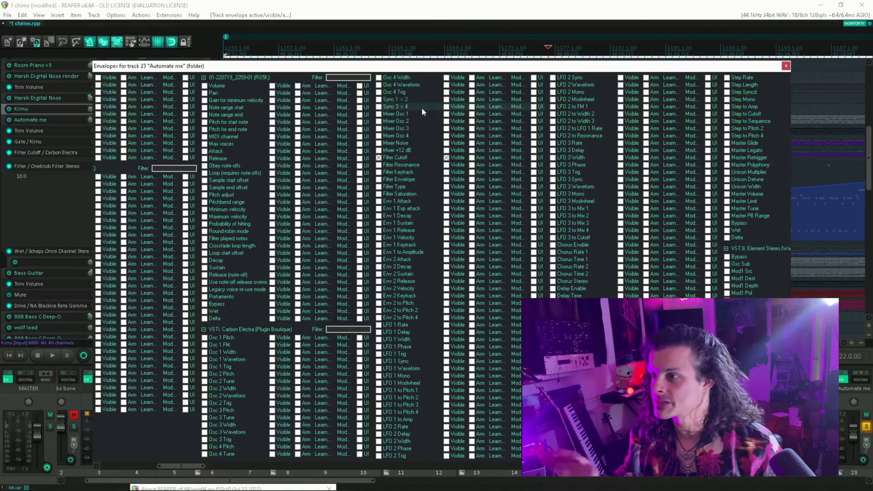
left_click(383, 158)
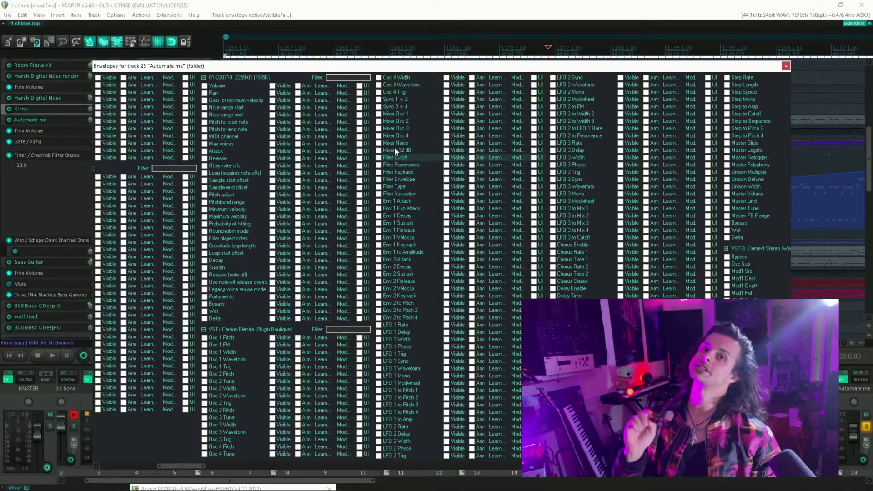
- Filter the Actions list for 'activate/' and select the last-touched FX parameter envelope action to see its shortcut
key("Escape")
key("shift+slash")
type("activate/")
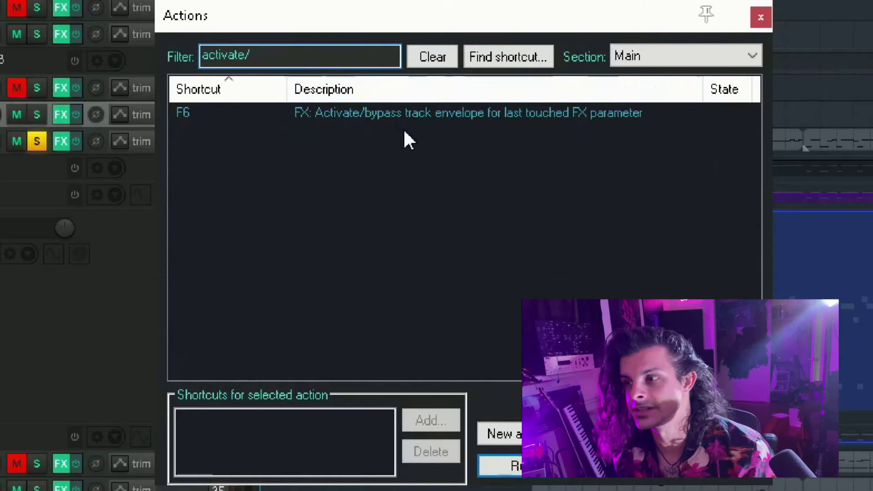
left_click(384, 116)
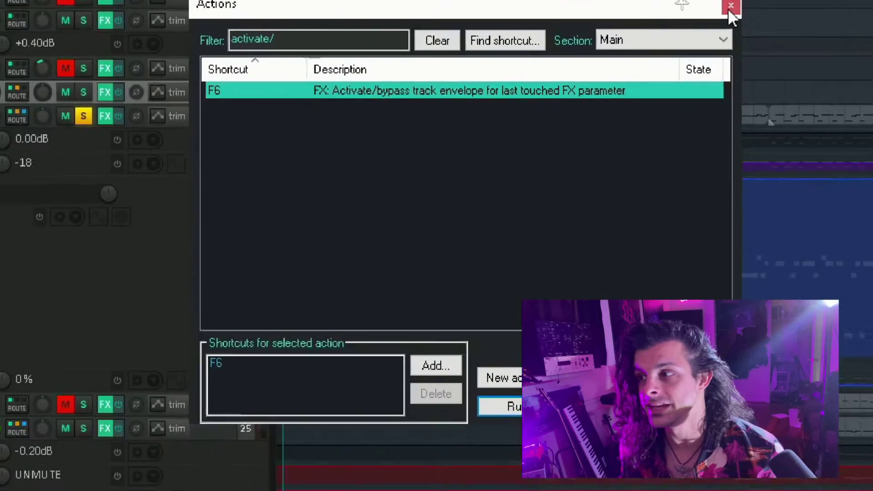
- Add Carbon Electra Filter Resonance, Keytrack and Envelope automation lanes using F6 after touching each knob
key("Escape")
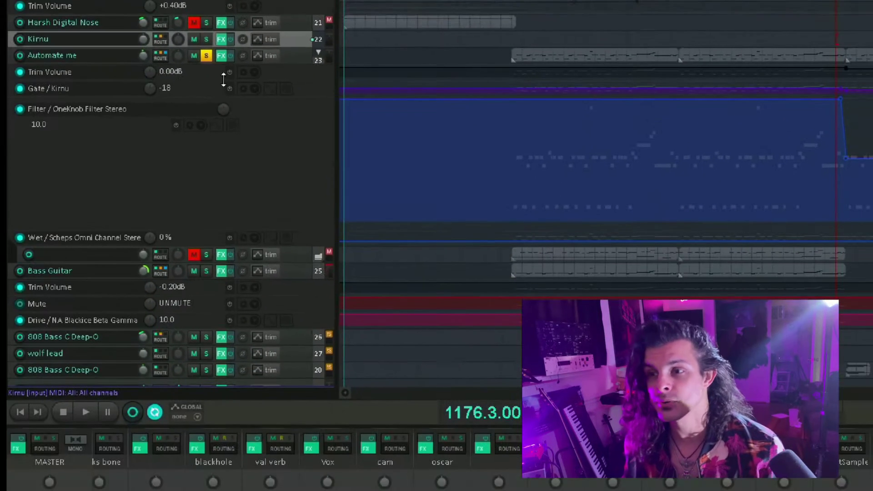
left_click(220, 57)
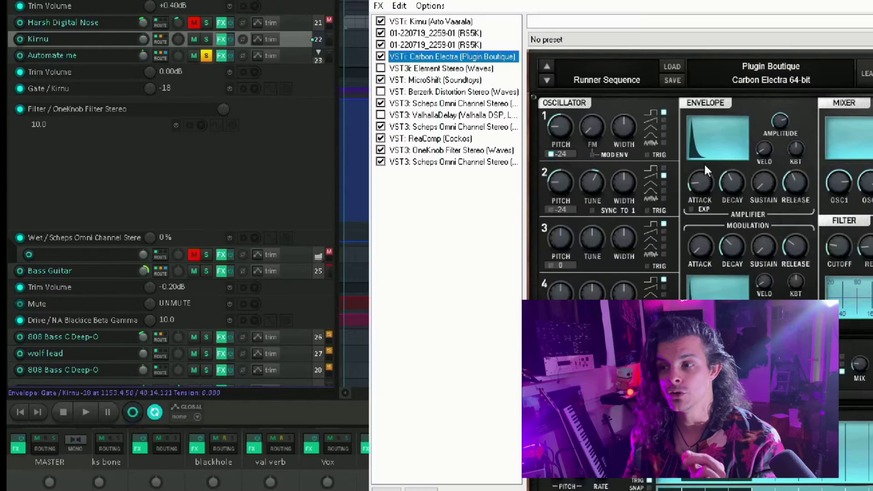
left_click(837, 249)
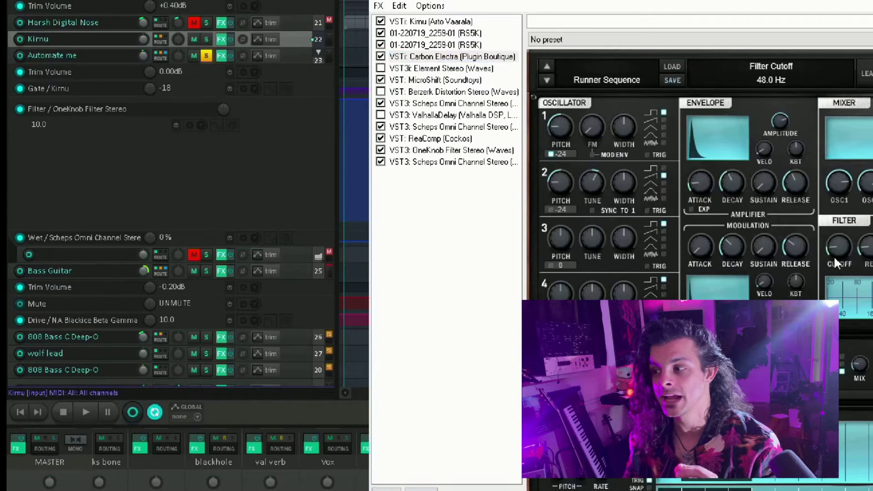
left_click(834, 256)
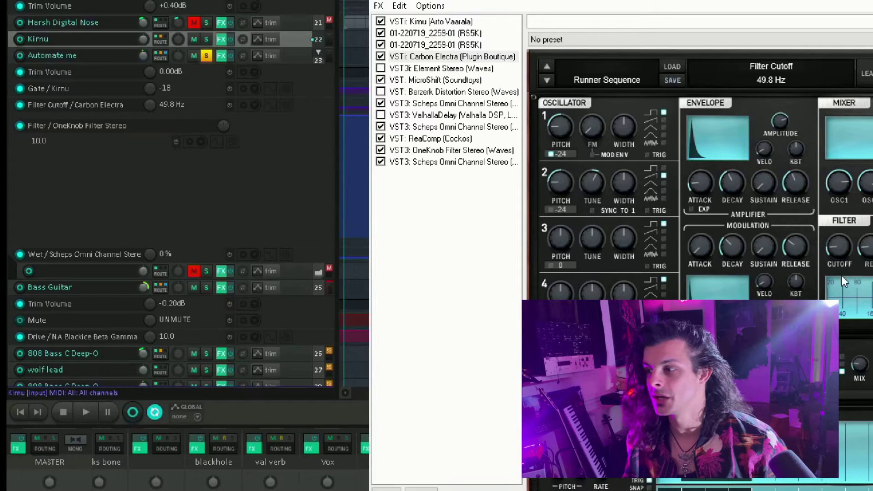
left_click(865, 247)
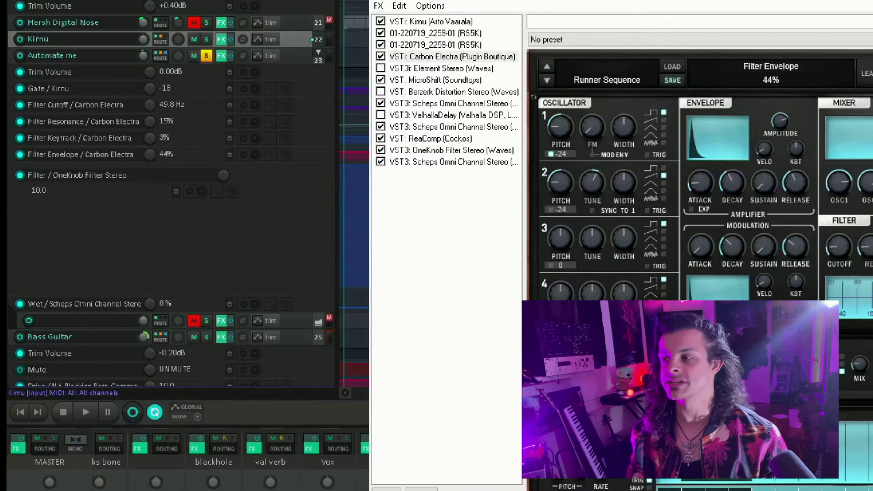
mouse_move(854, 263)
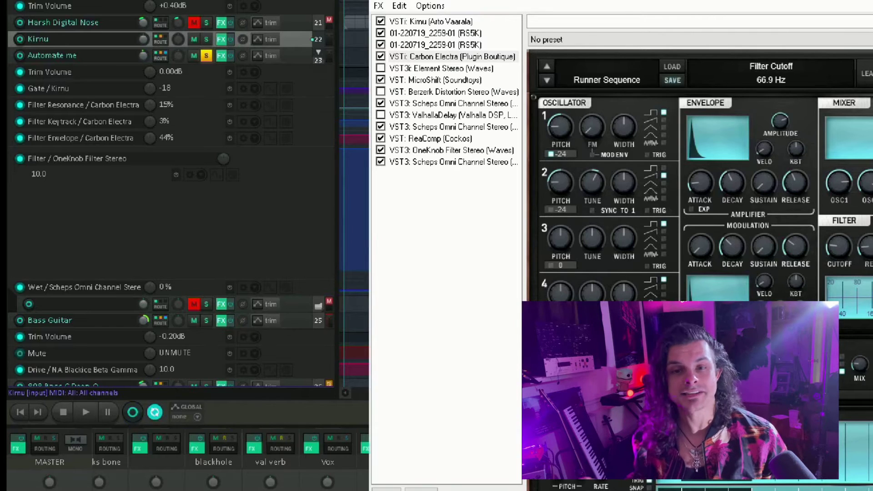
key("Escape")
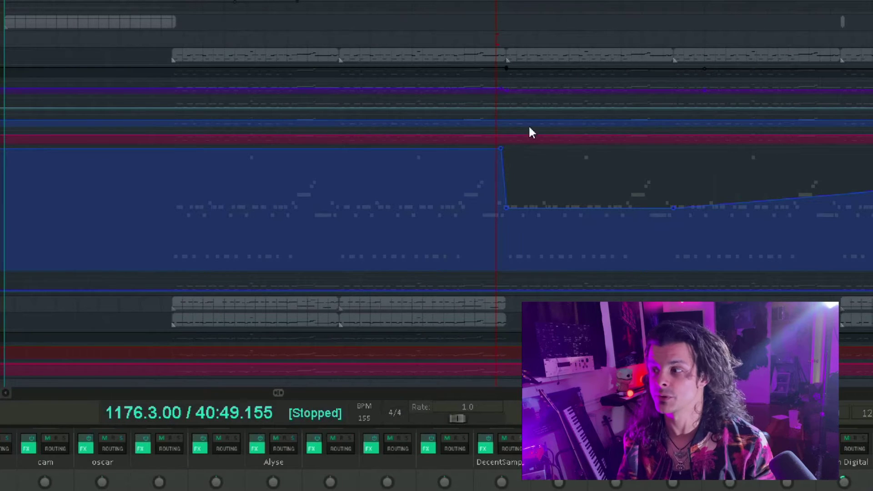
- Insert a point on the Filter Envelope lane, then add three more points along the line
scroll(510, 144, "up", 1)
right_click(510, 144)
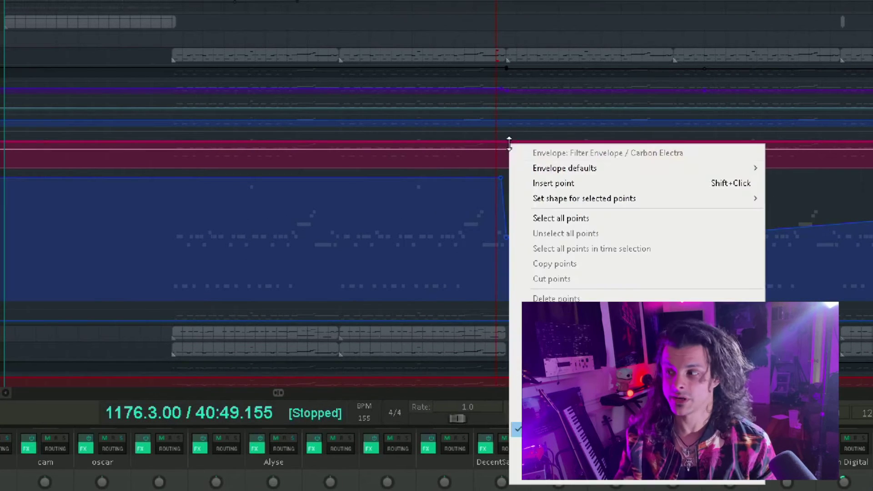
left_click(553, 182)
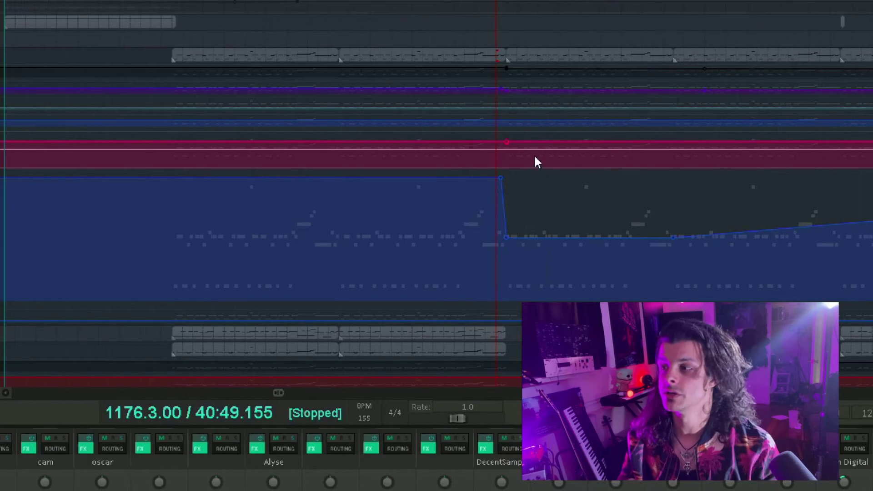
left_click(527, 143)
left_click(580, 143)
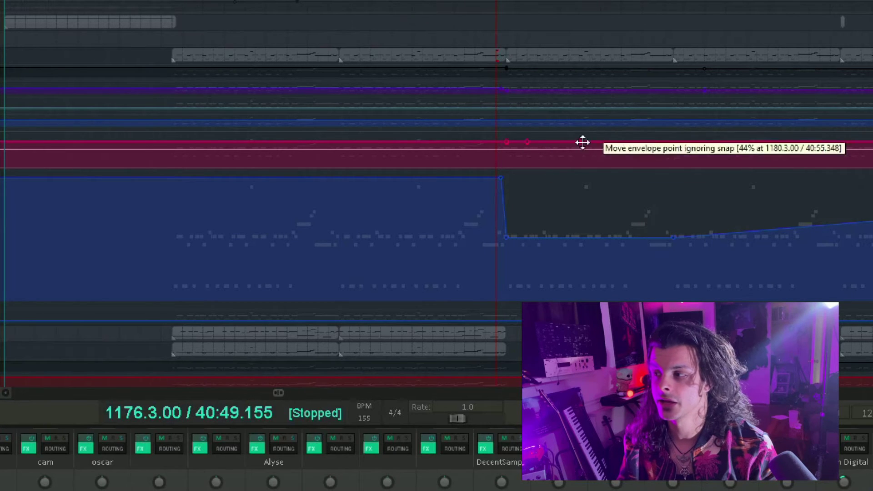
left_click(683, 142)
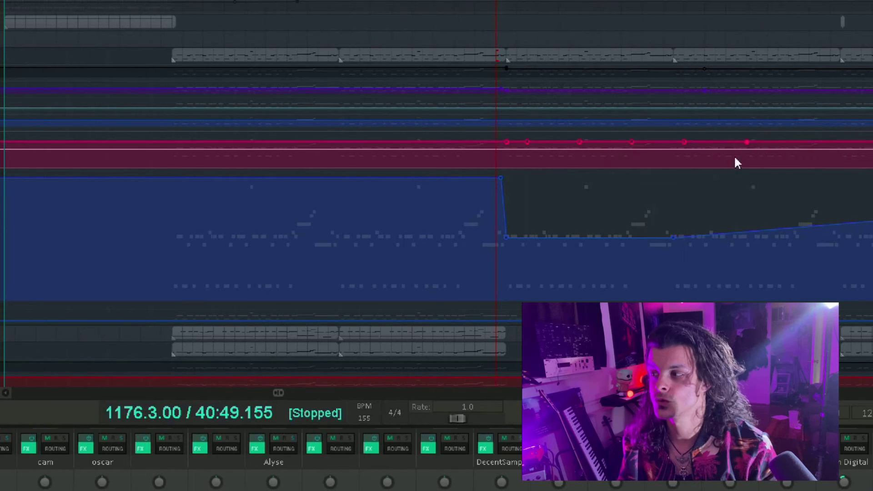
- Select a span of Filter Envelope points and lower it about 5% into a shallow dip
left_click_drag(713, 187, 542, 109)
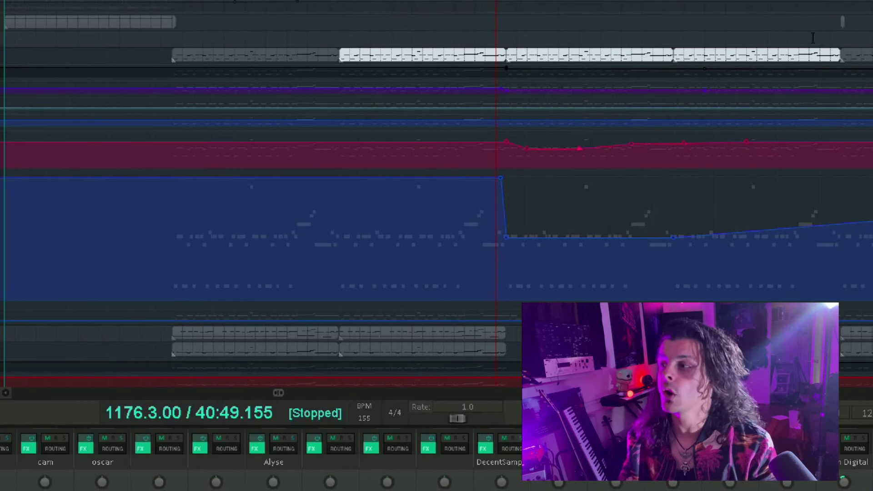
left_click_drag(748, 18, 410, 74)
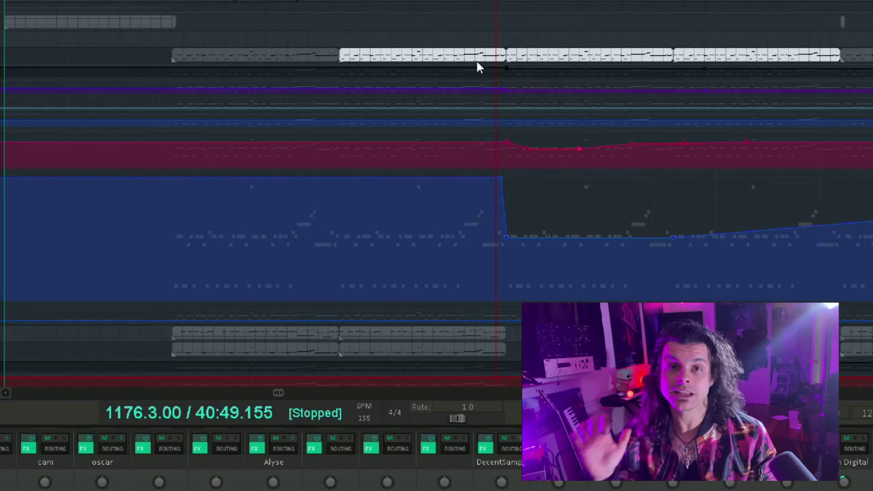
left_click(438, 139)
left_click_drag(488, 130, 719, 180)
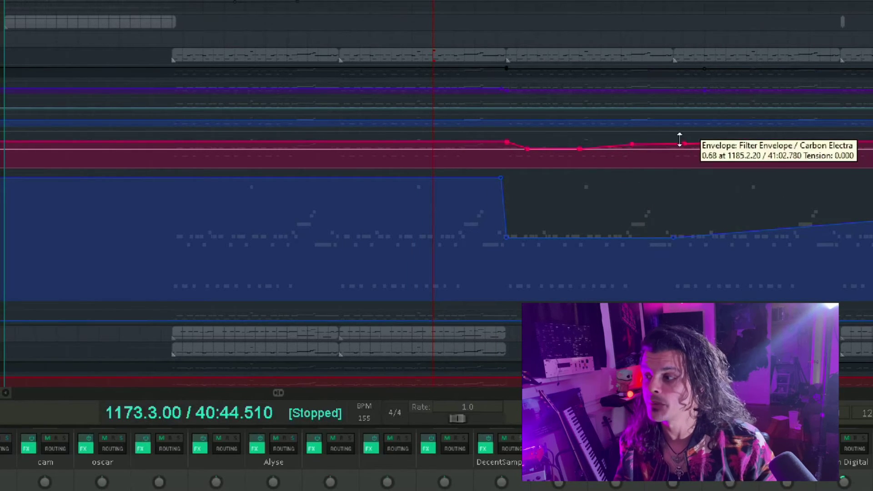
mouse_move(684, 142)
left_mouse_down()
mouse_move(684, 167)
mouse_move(684, 146)
left_mouse_up()
left_click(717, 195)
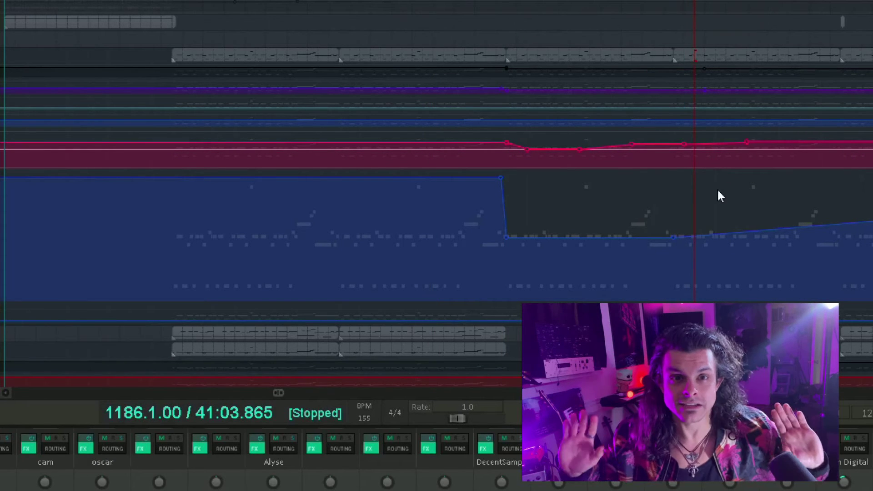